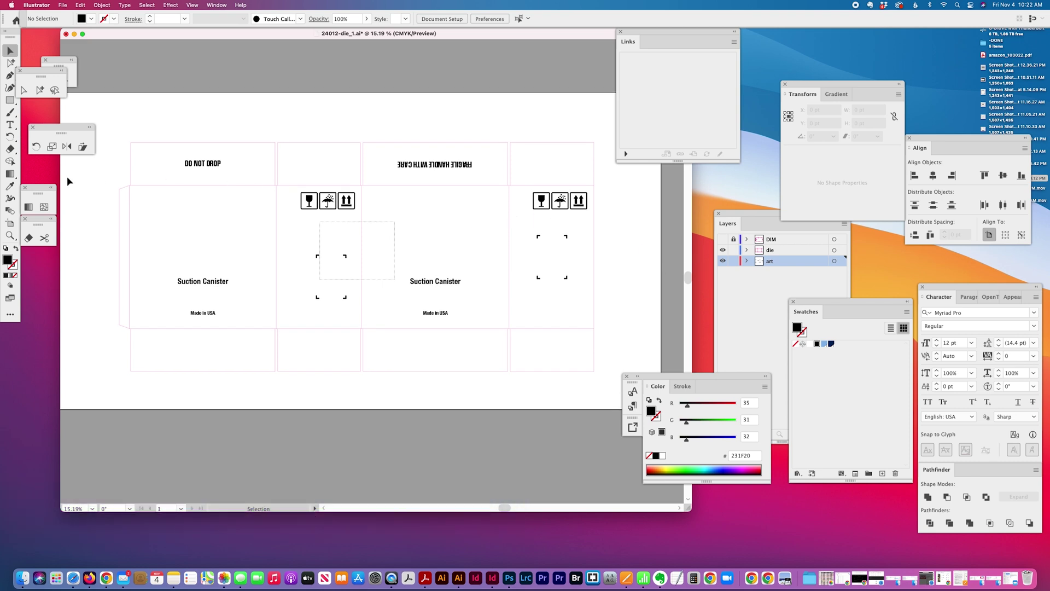
- Show and unlock the DIM dimensions layer, and make the art layer active
{"action": "left_click", "coordinate": [793, 282]}
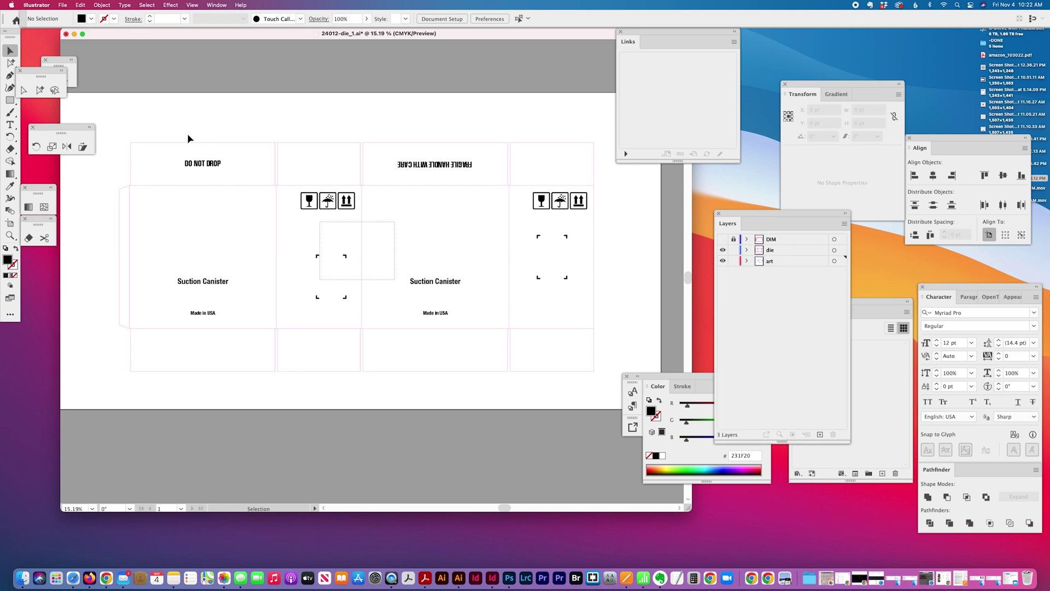
{"action": "left_click", "coordinate": [44, 87]}
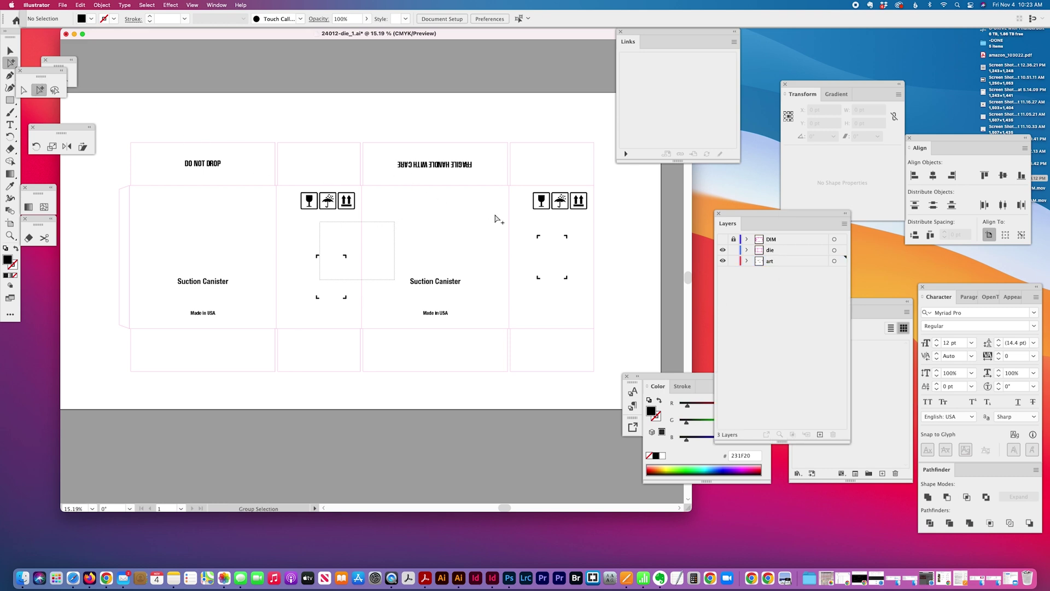
{"action": "left_click", "coordinate": [722, 239]}
{"action": "left_click", "coordinate": [733, 239]}
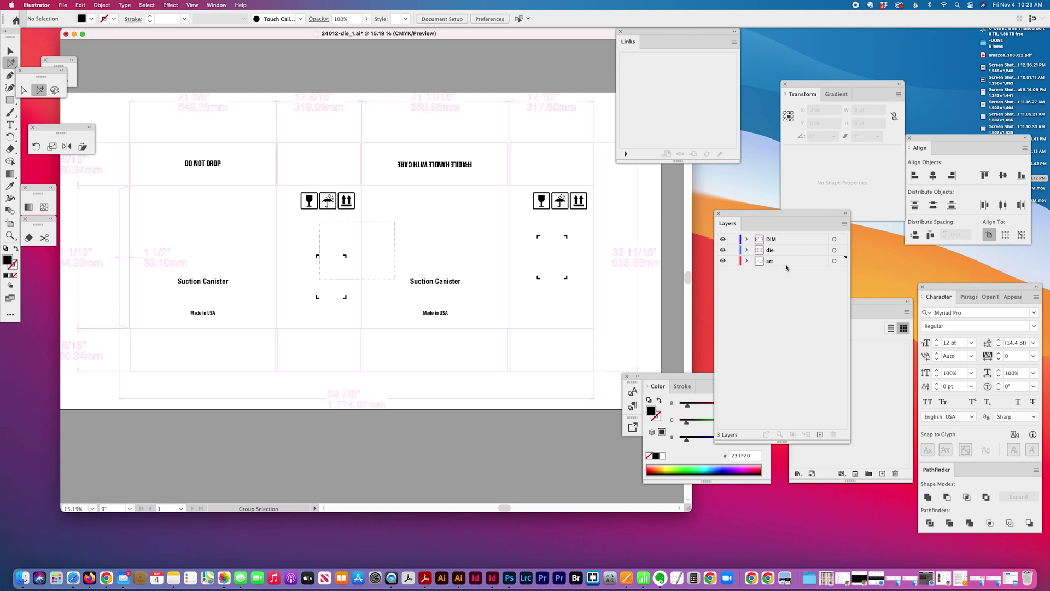
{"action": "left_click", "coordinate": [783, 263]}
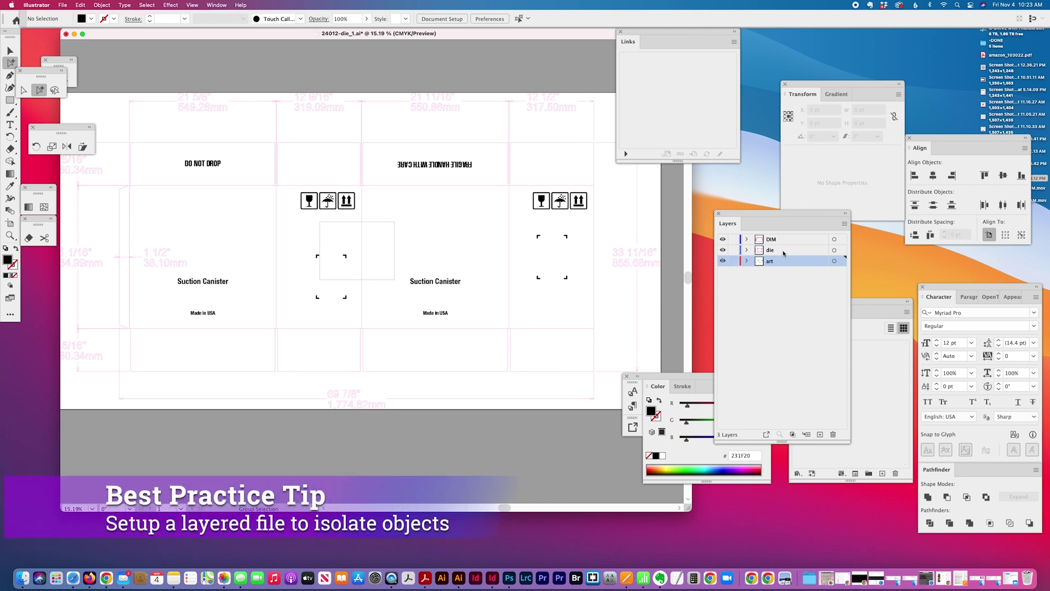
- Select the die's outer edge line and end flap outline, and look through the options for selecting similar objects
{"action": "left_click_drag", "start_coordinate": [594, 237], "coordinate": [588, 248]}
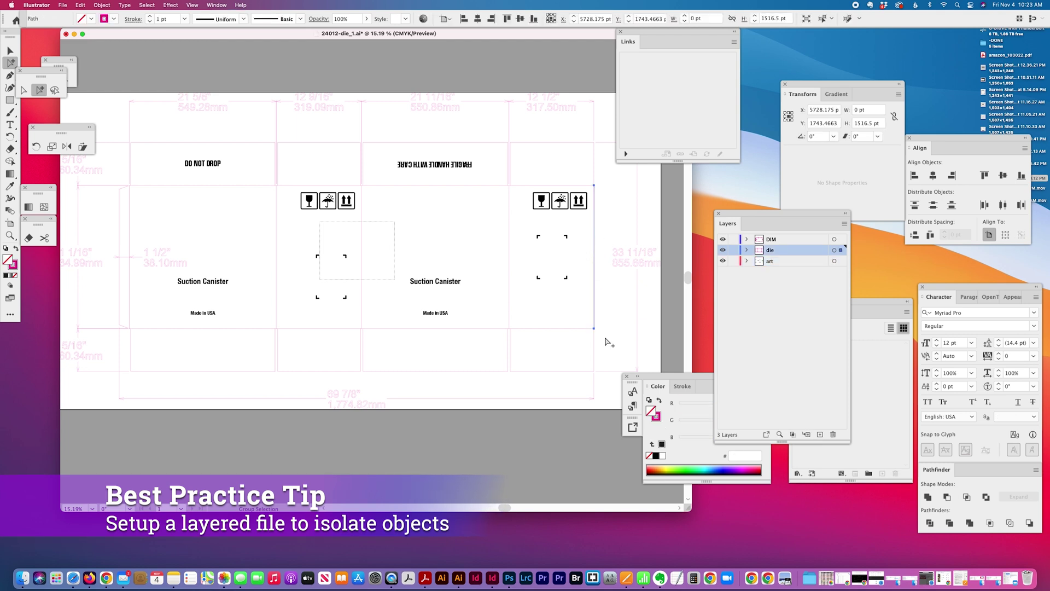
{"action": "left_click_drag", "start_coordinate": [593, 171], "coordinate": [583, 170]}
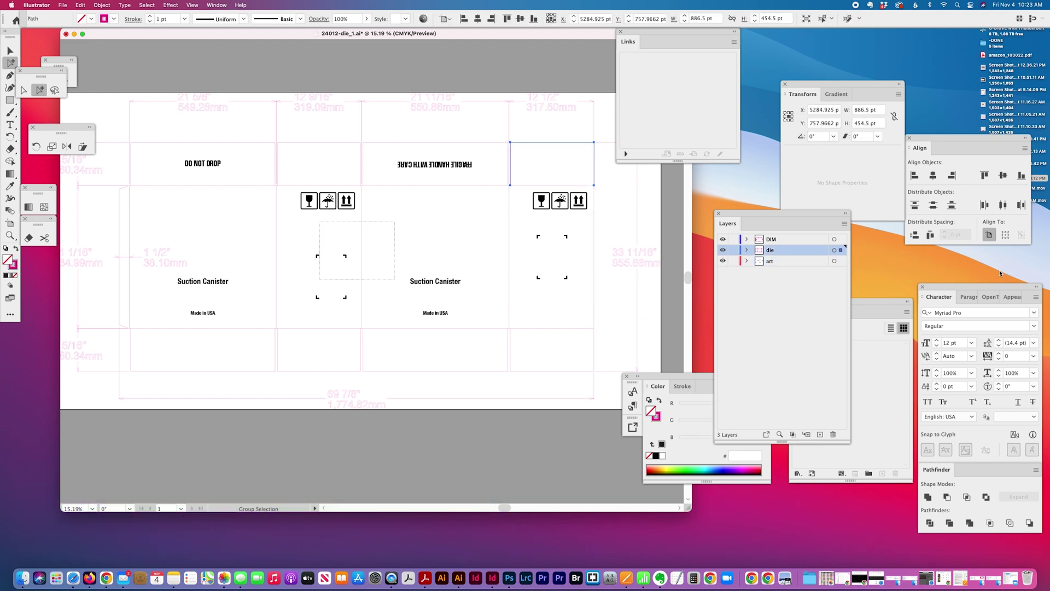
{"action": "scroll", "coordinate": [481, 251], "scroll_direction": "down", "scroll_amount": 2}
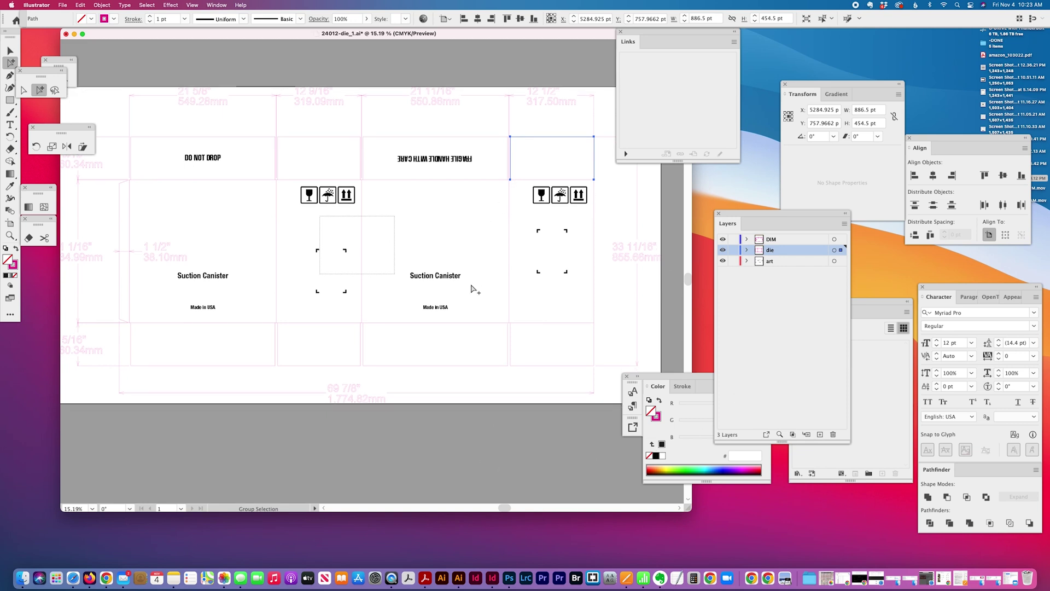
{"action": "left_click", "coordinate": [148, 6]}
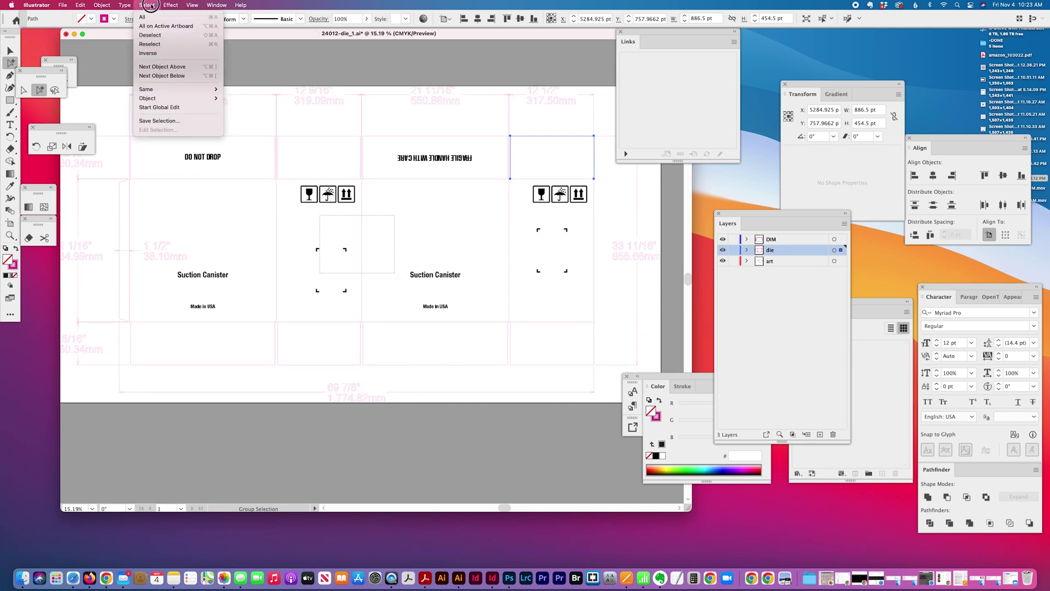
{"action": "mouse_move", "coordinate": [205, 89]}
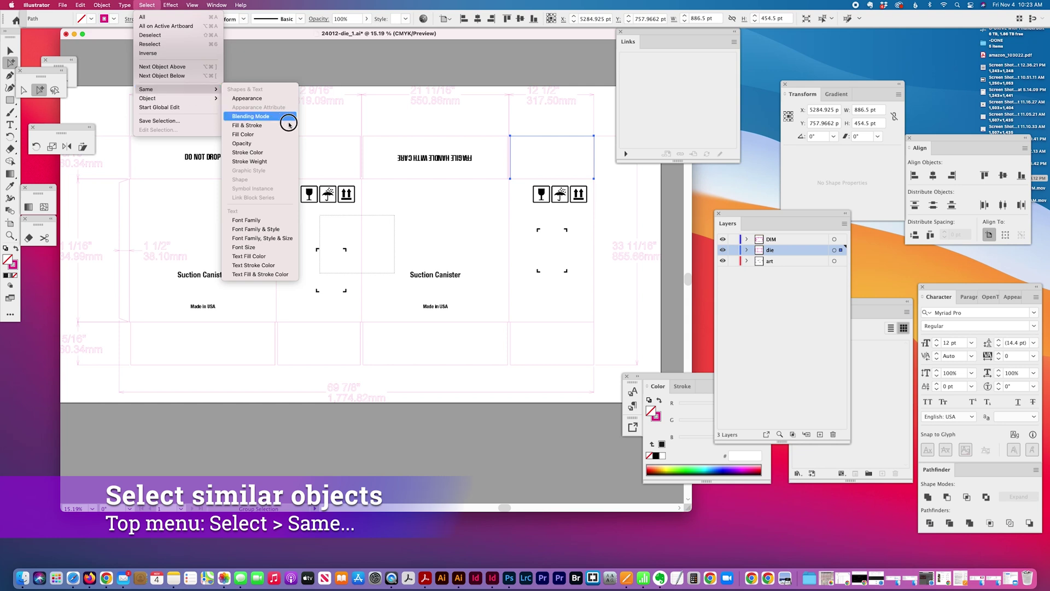
{"action": "left_click", "coordinate": [285, 151]}
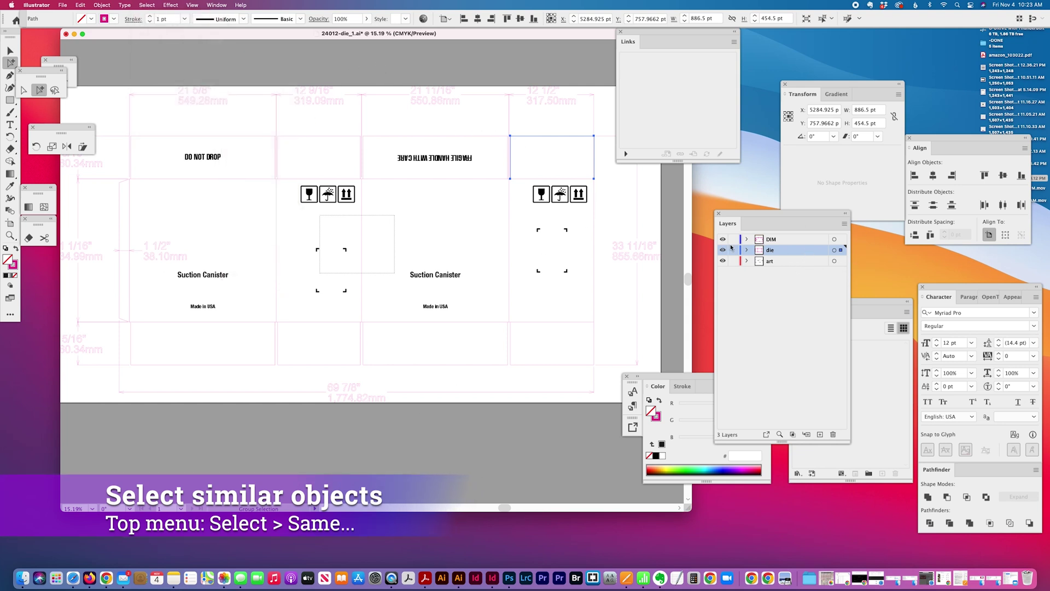
- Select the 12 1/2" dimension above the end panel, then lock and hide the DIM layer
{"action": "left_click_drag", "start_coordinate": [512, 86], "coordinate": [593, 119]}
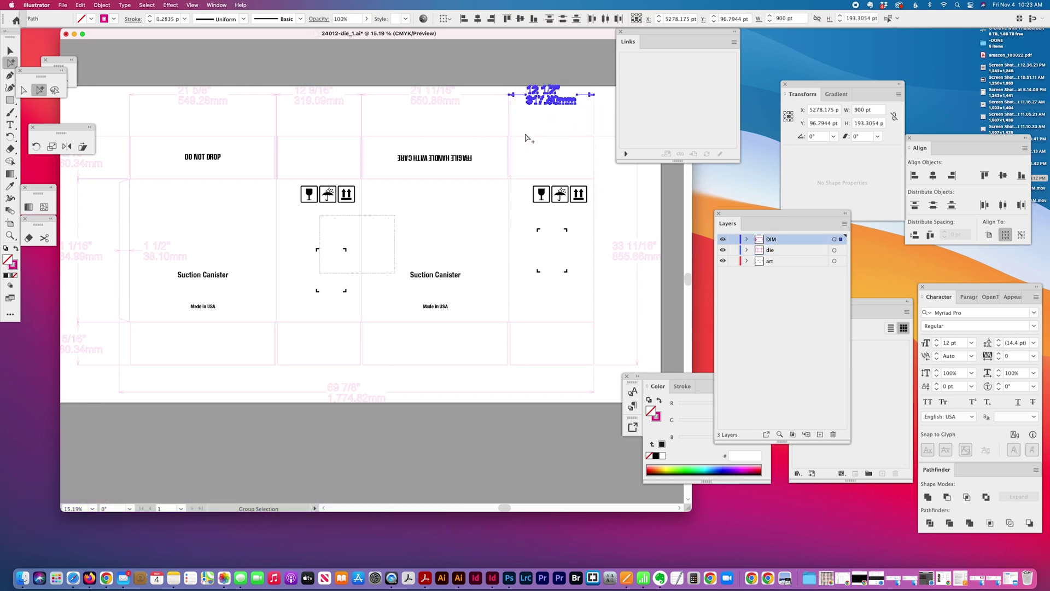
{"action": "scroll", "coordinate": [599, 327], "scroll_direction": "up", "scroll_amount": 1}
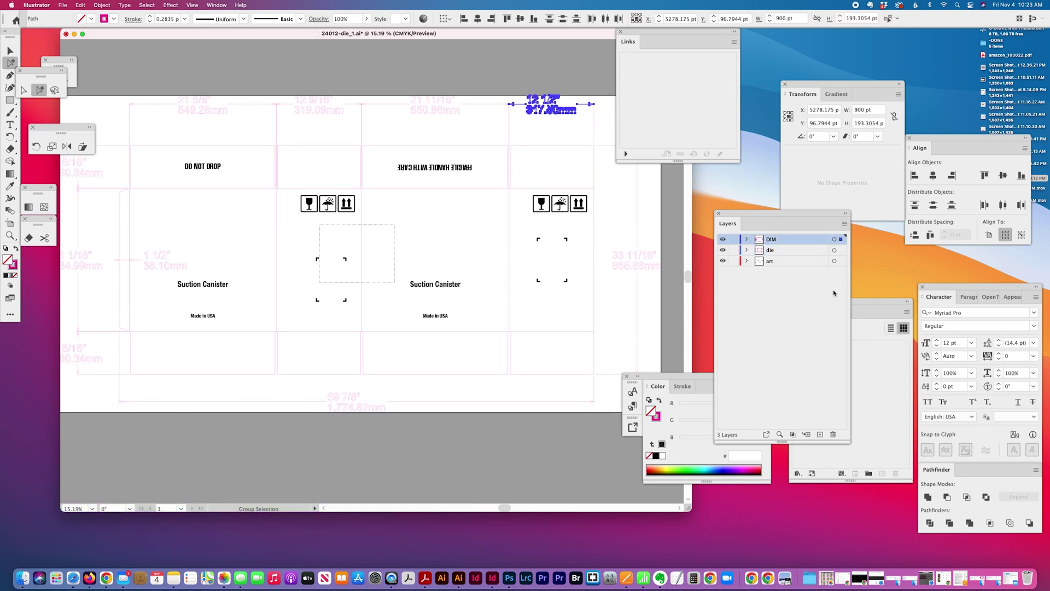
{"action": "left_click", "coordinate": [733, 239]}
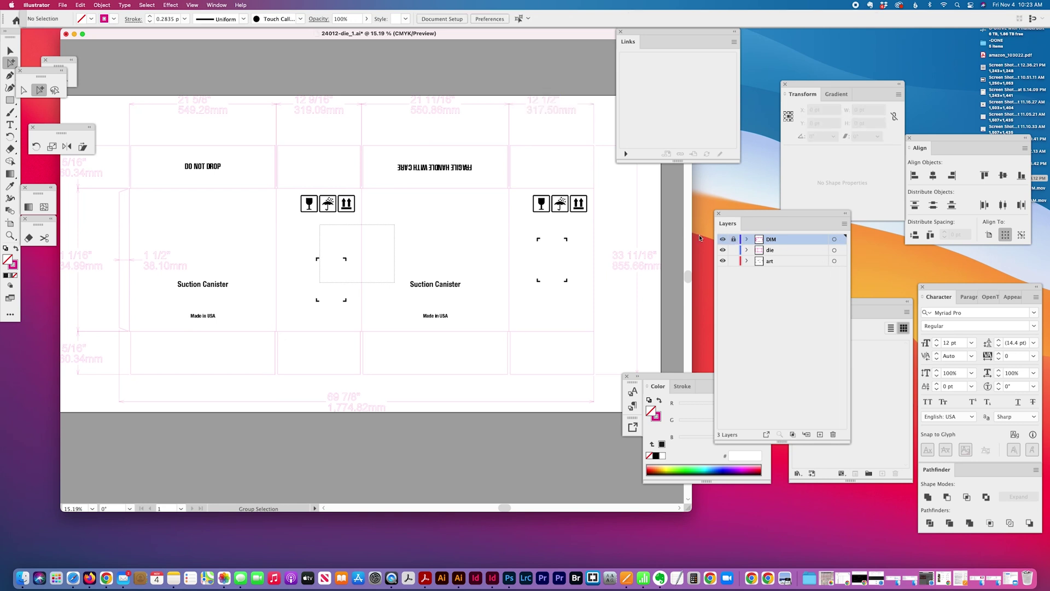
{"action": "left_click", "coordinate": [723, 239]}
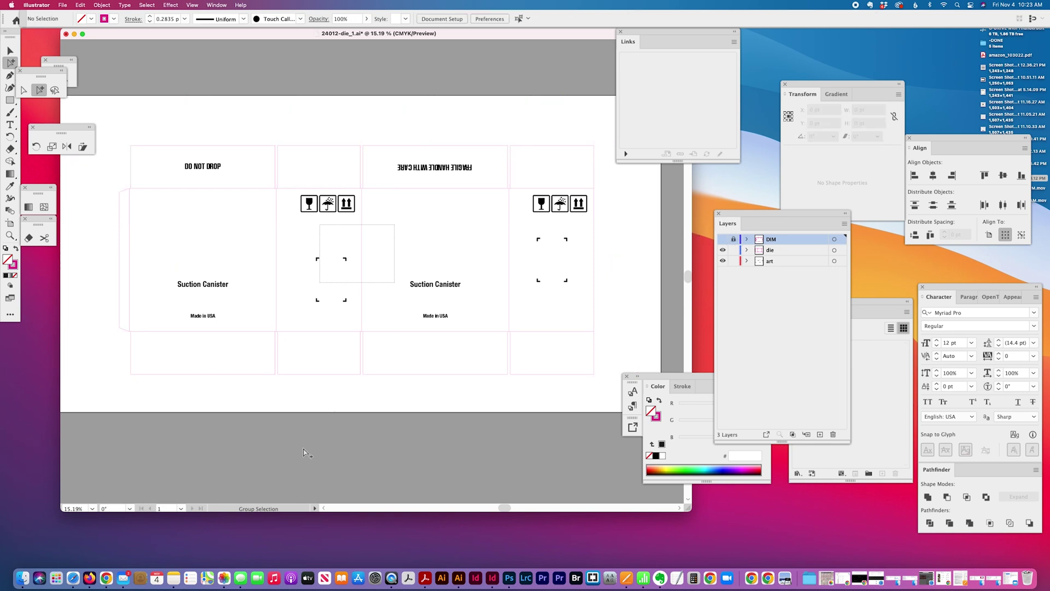
- Make the art layer active and select the second panel's corner marks together with the vertical die line beside them
{"action": "left_click", "coordinate": [11, 51]}
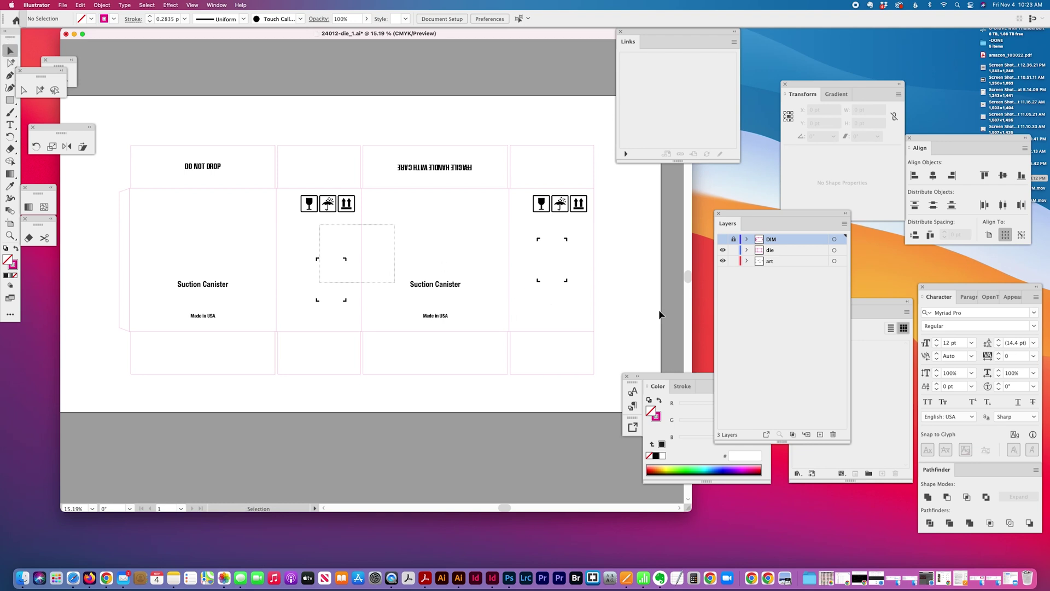
{"action": "left_click", "coordinate": [794, 261]}
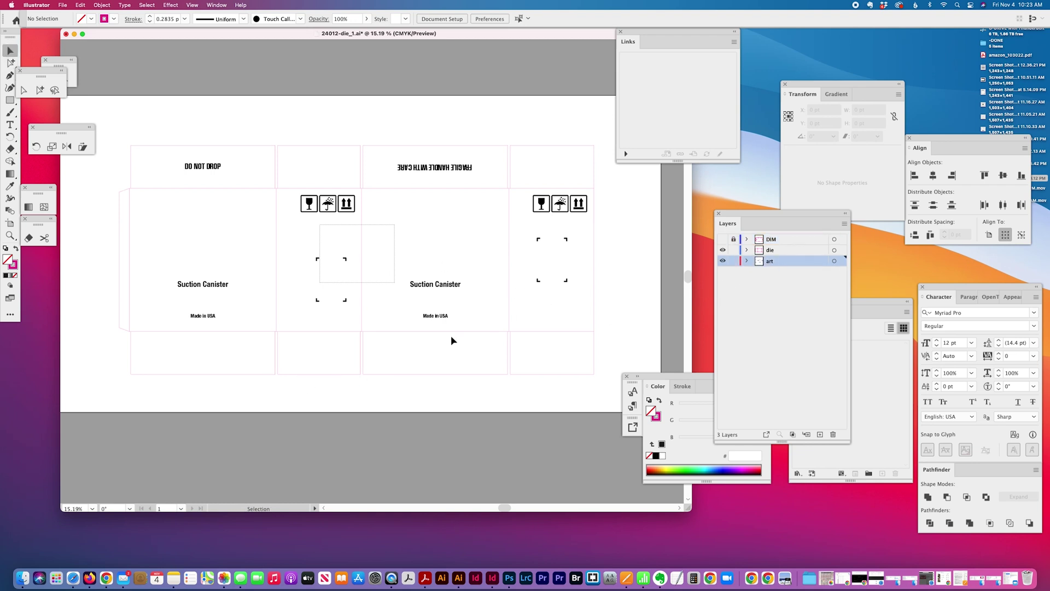
{"action": "scroll", "coordinate": [361, 322], "scroll_direction": "down", "scroll_amount": 1}
{"action": "left_click_drag", "start_coordinate": [303, 231], "coordinate": [353, 304]}
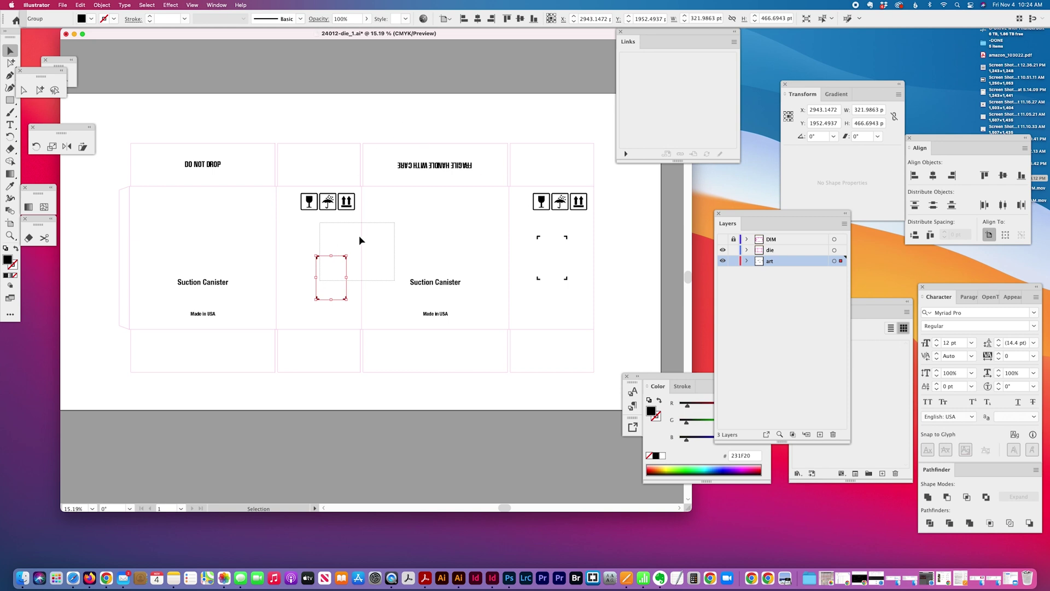
{"action": "left_click", "coordinate": [377, 251], "text": "shift"}
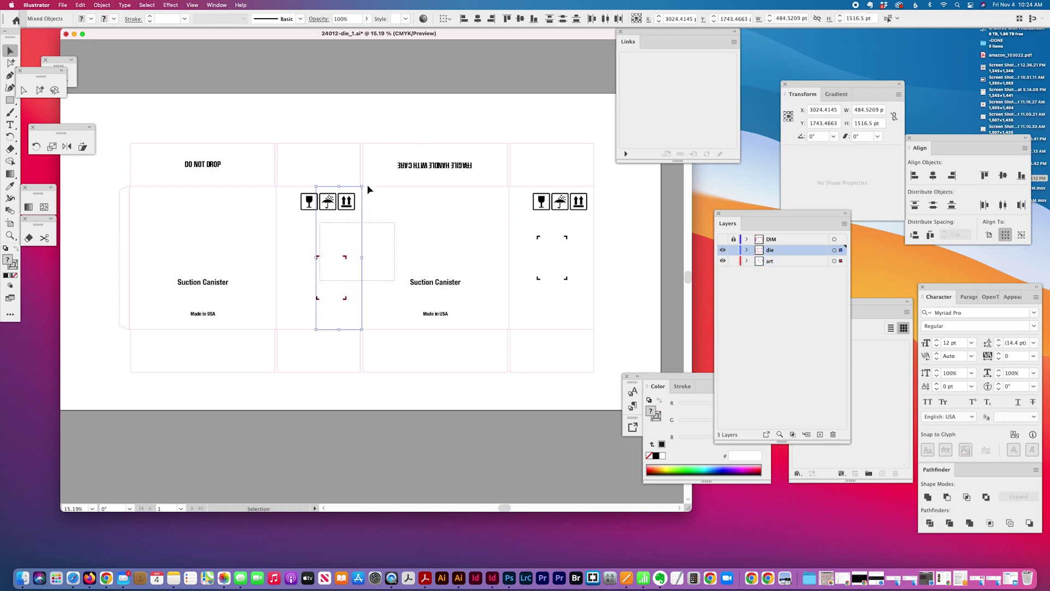
{"action": "left_click", "coordinate": [510, 239]}
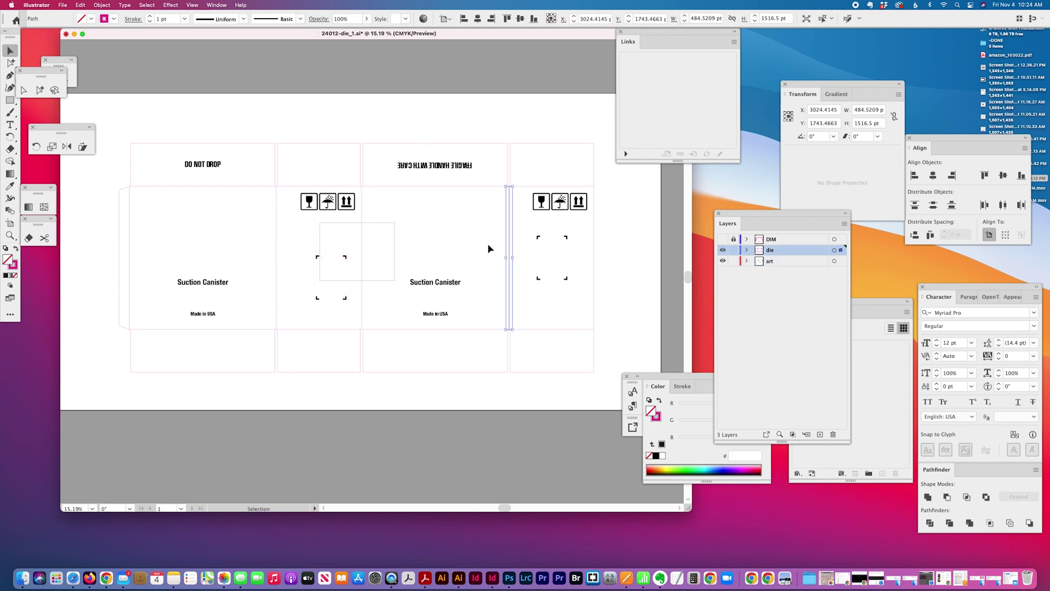
{"action": "left_click", "coordinate": [473, 185]}
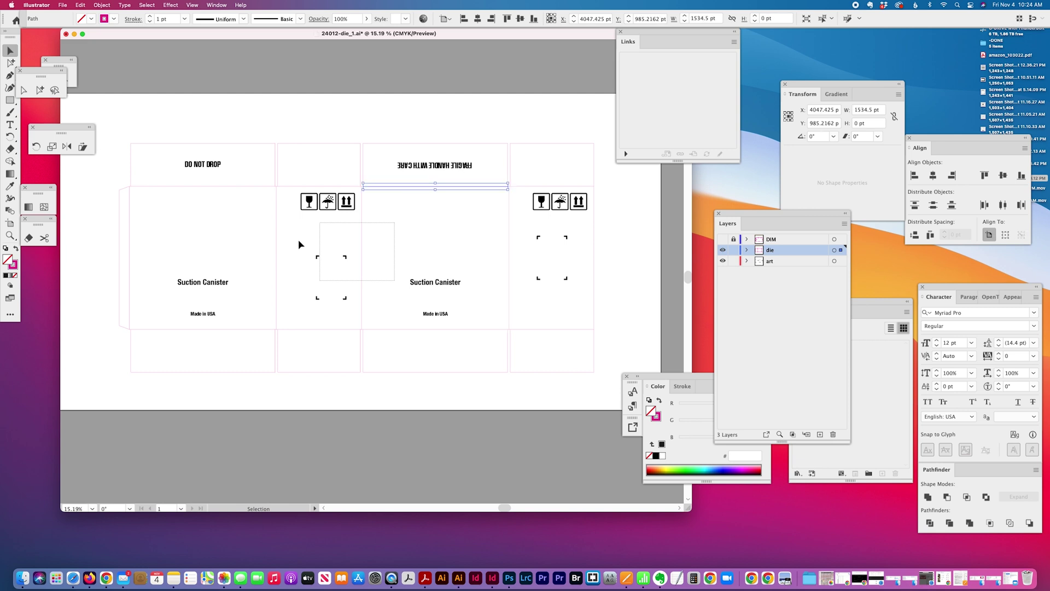
{"action": "left_click_drag", "start_coordinate": [298, 240], "coordinate": [369, 305]}
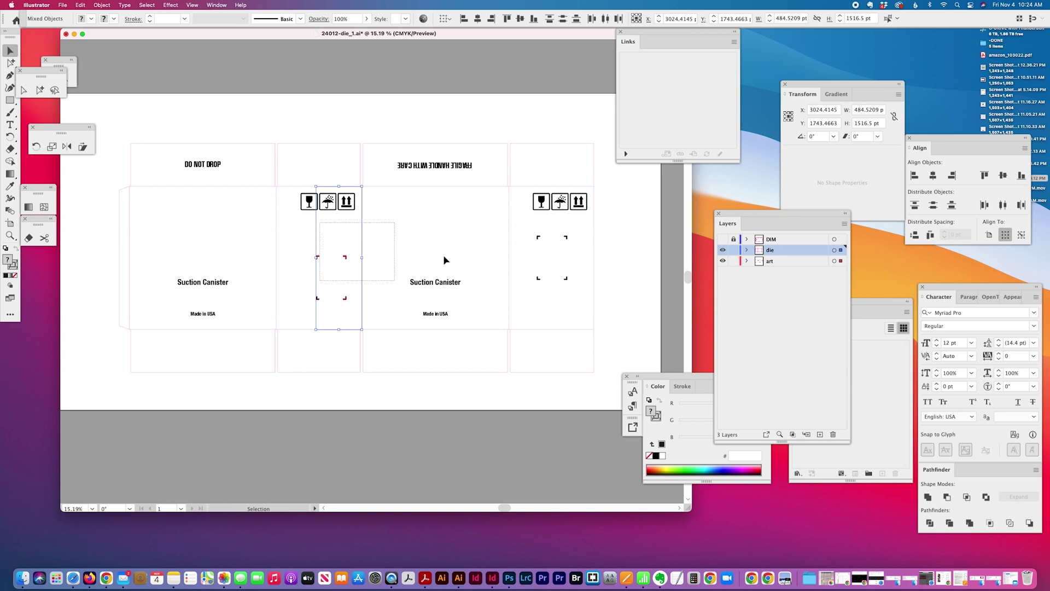
{"action": "left_click", "coordinate": [446, 19]}
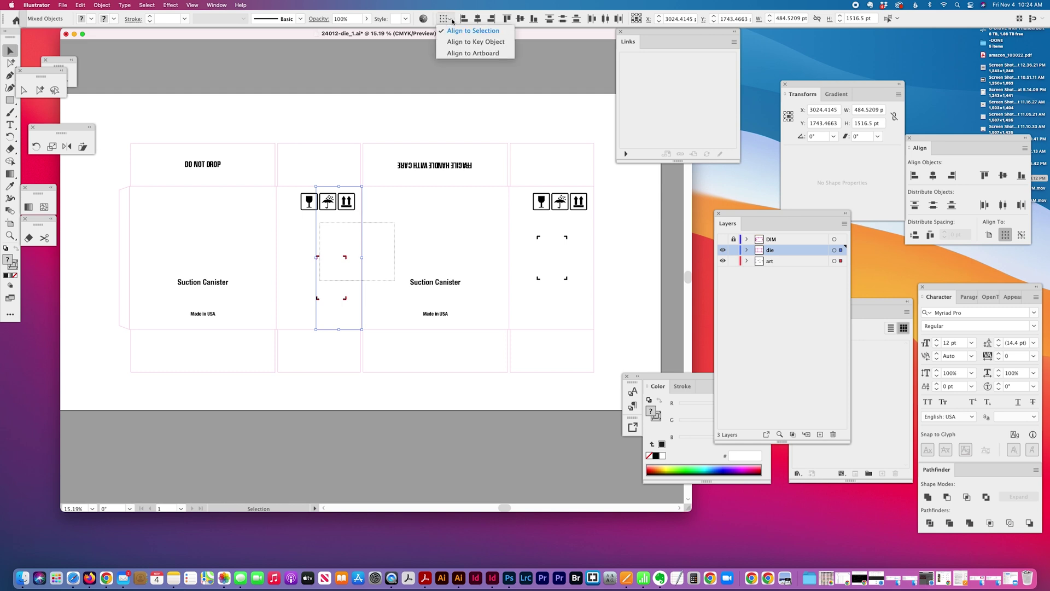
{"action": "left_click", "coordinate": [458, 42]}
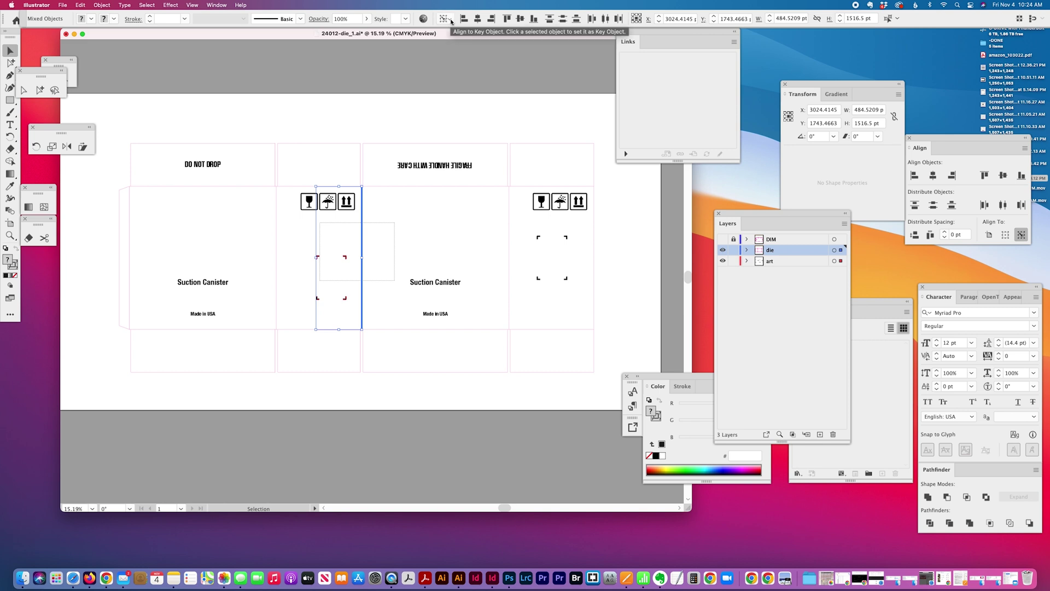
{"action": "left_click", "coordinate": [363, 300]}
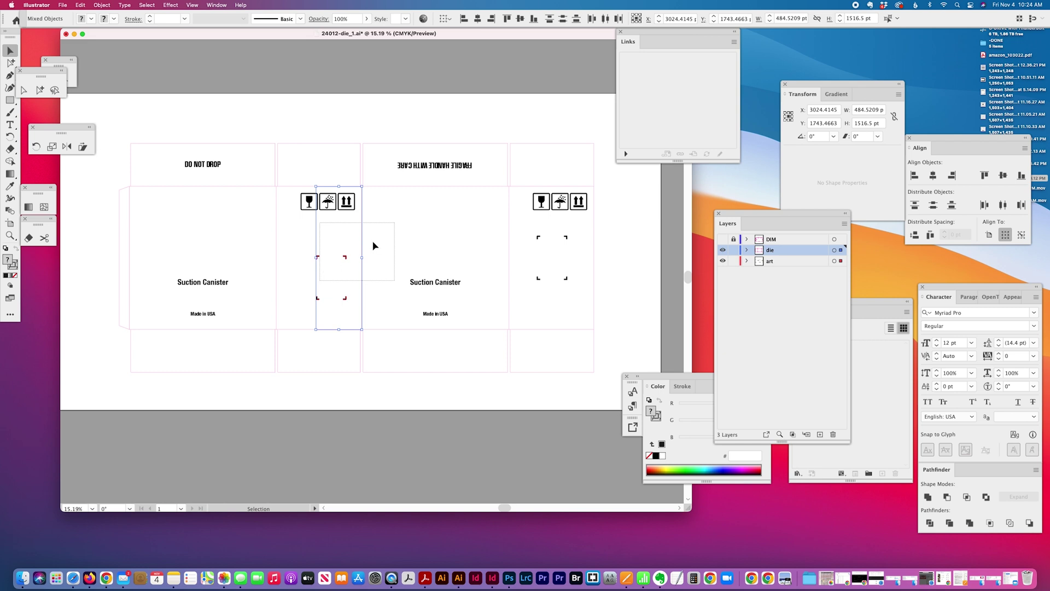
{"action": "left_click", "coordinate": [356, 234]}
{"action": "left_click", "coordinate": [361, 234]}
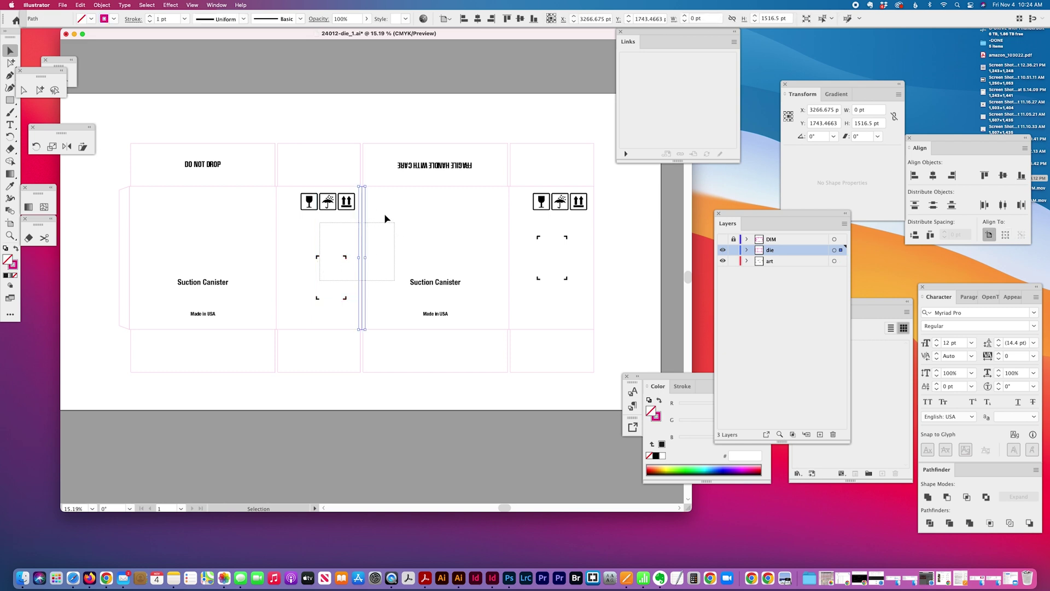
{"action": "left_click", "coordinate": [416, 187]}
{"action": "left_click_drag", "start_coordinate": [510, 205], "coordinate": [489, 211]}
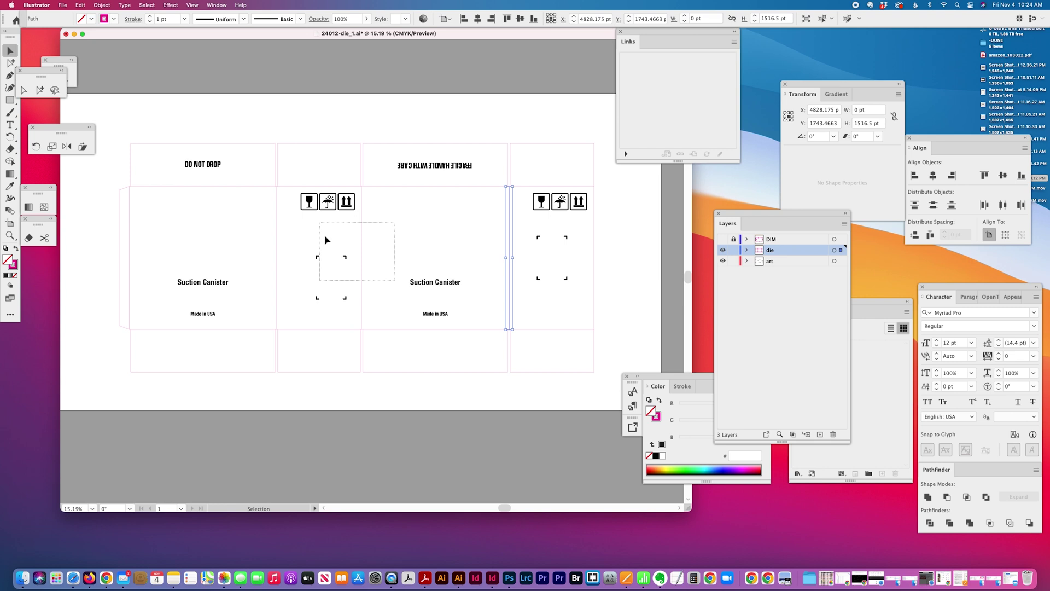
- Vertically center the second panel's corner marks on the adjacent vertical die line, using that line as the key object
{"action": "left_click_drag", "start_coordinate": [315, 256], "coordinate": [370, 311]}
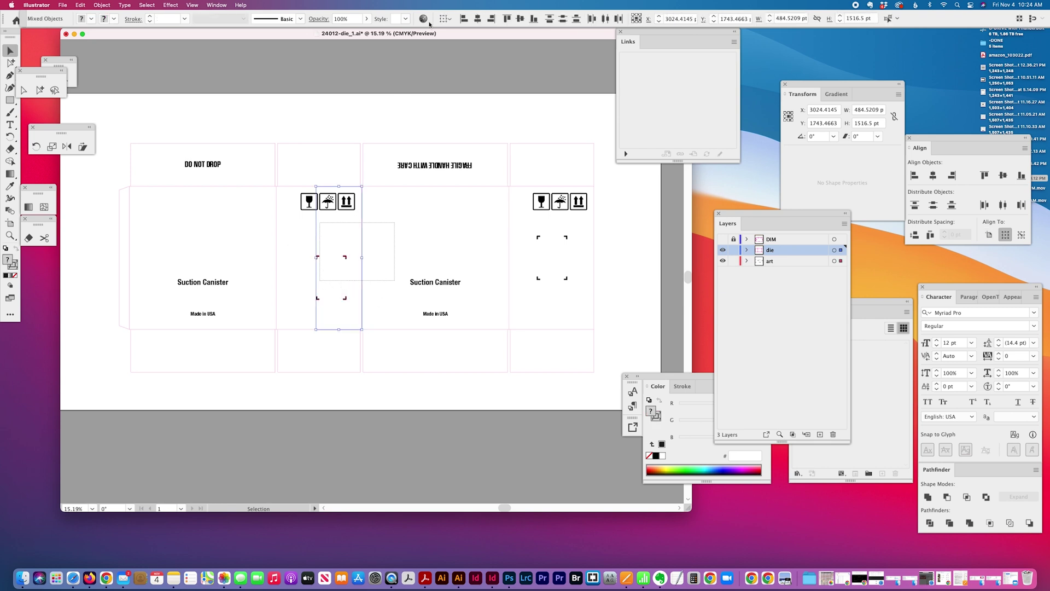
{"action": "left_click", "coordinate": [448, 19]}
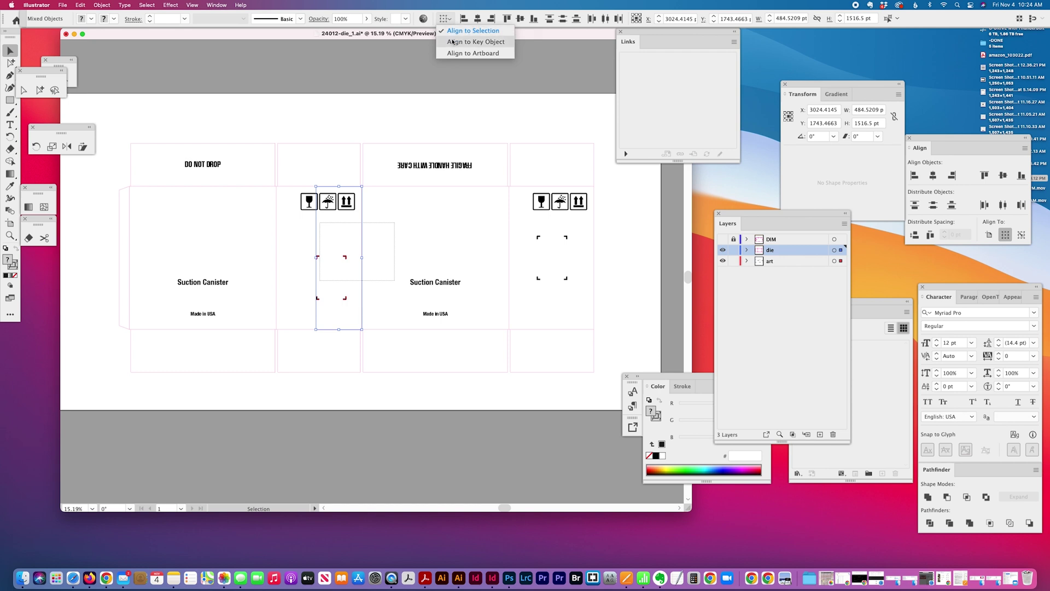
{"action": "left_click", "coordinate": [452, 42]}
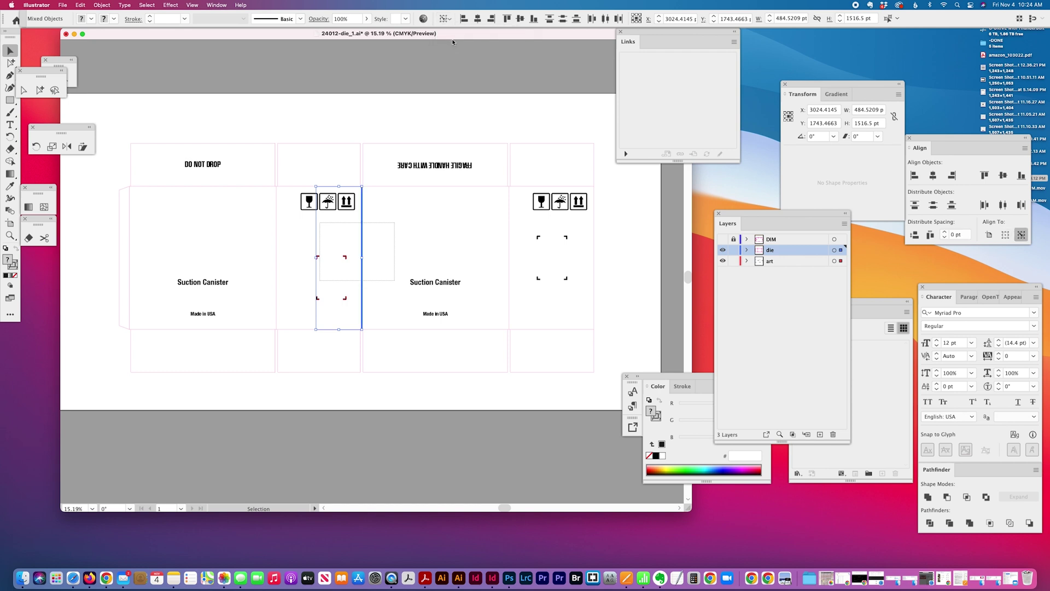
{"action": "left_click", "coordinate": [520, 20]}
- Horizontally center the corner marks on the second panel's top die line as the key object, and clear the selection
{"action": "left_click", "coordinate": [281, 187]}
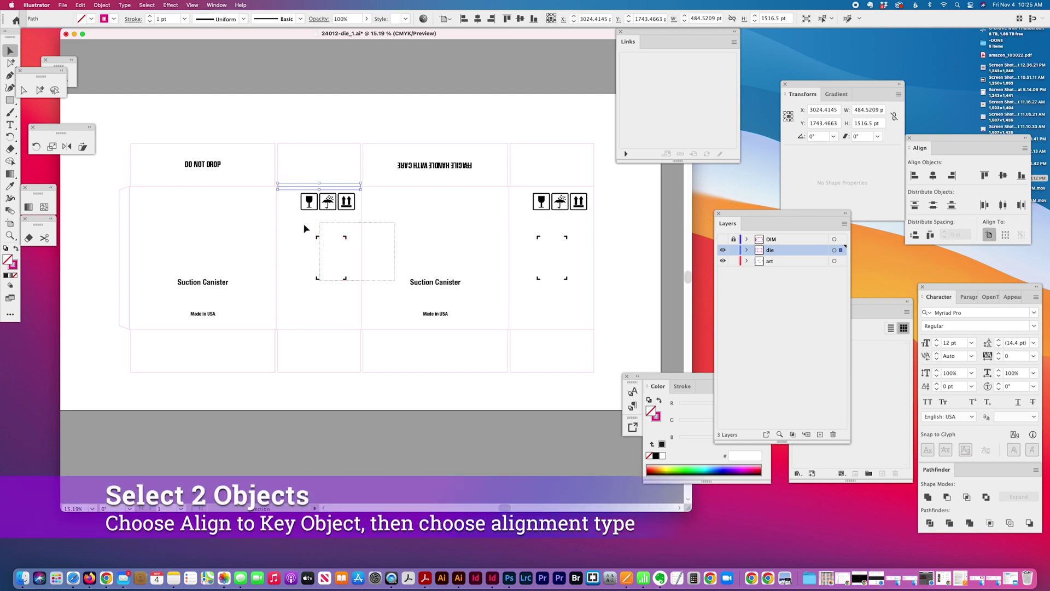
{"action": "left_click", "coordinate": [347, 279], "text": "shift"}
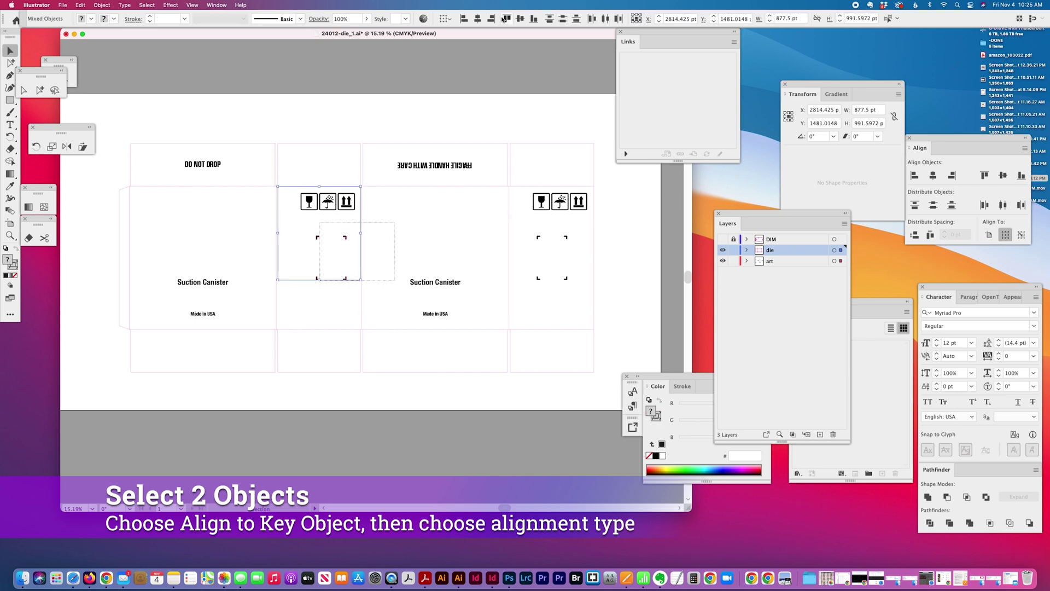
{"action": "left_click", "coordinate": [450, 19]}
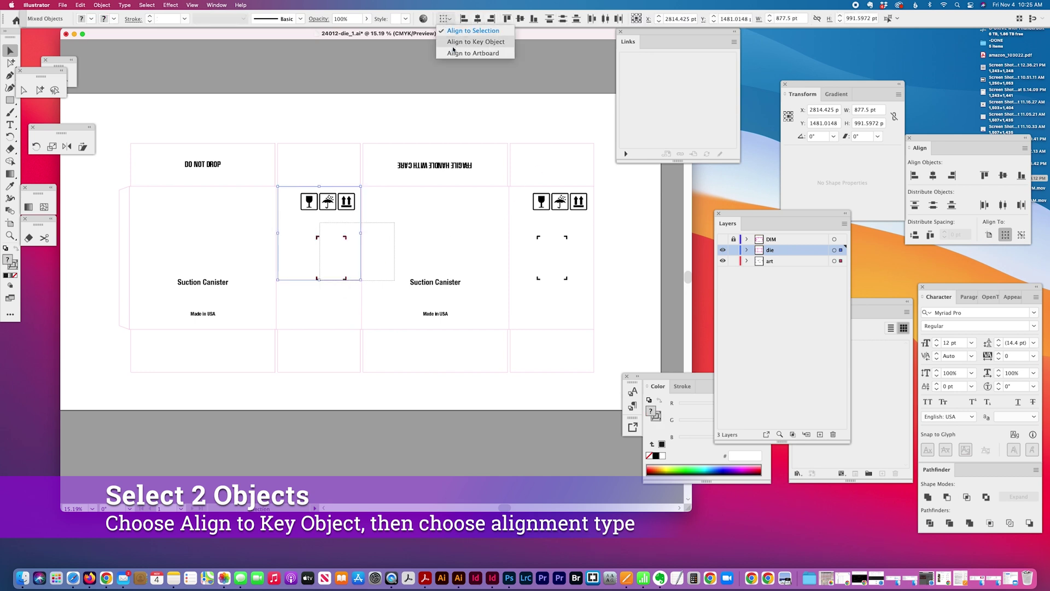
{"action": "left_click", "coordinate": [455, 43]}
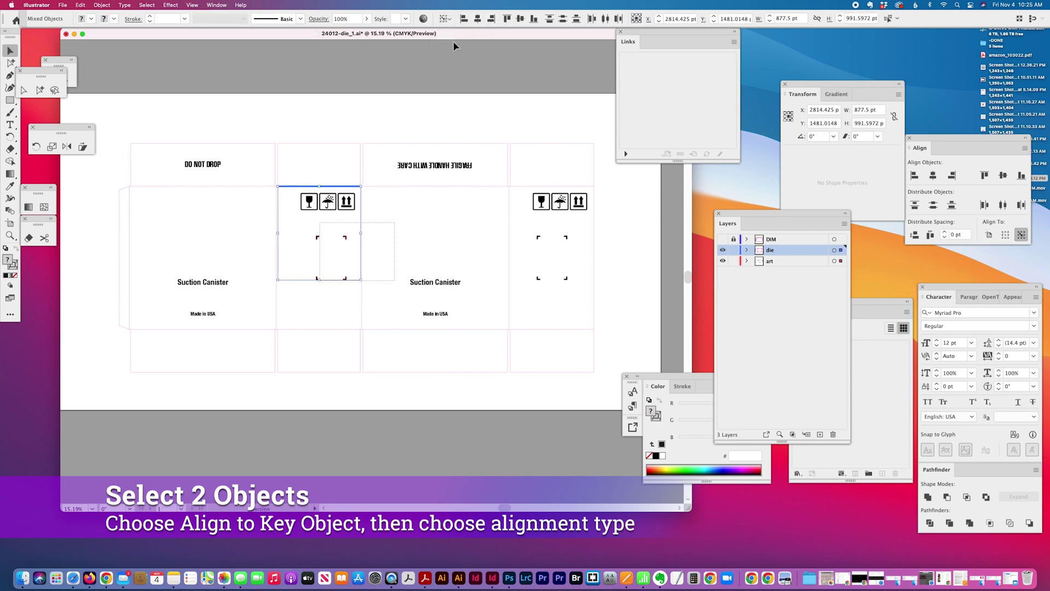
{"action": "left_click", "coordinate": [479, 19]}
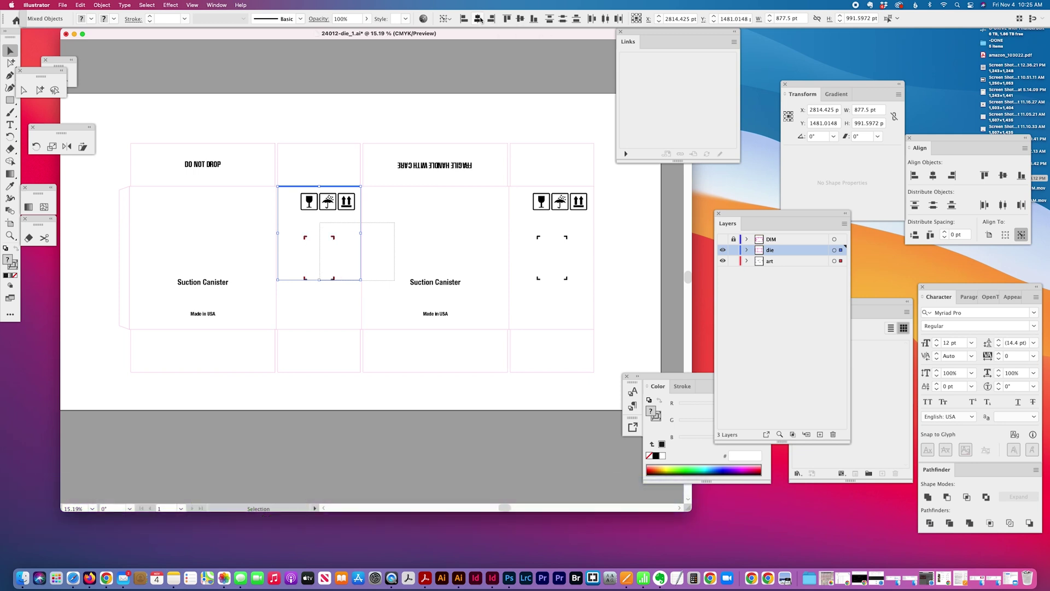
{"action": "left_click", "coordinate": [415, 236]}
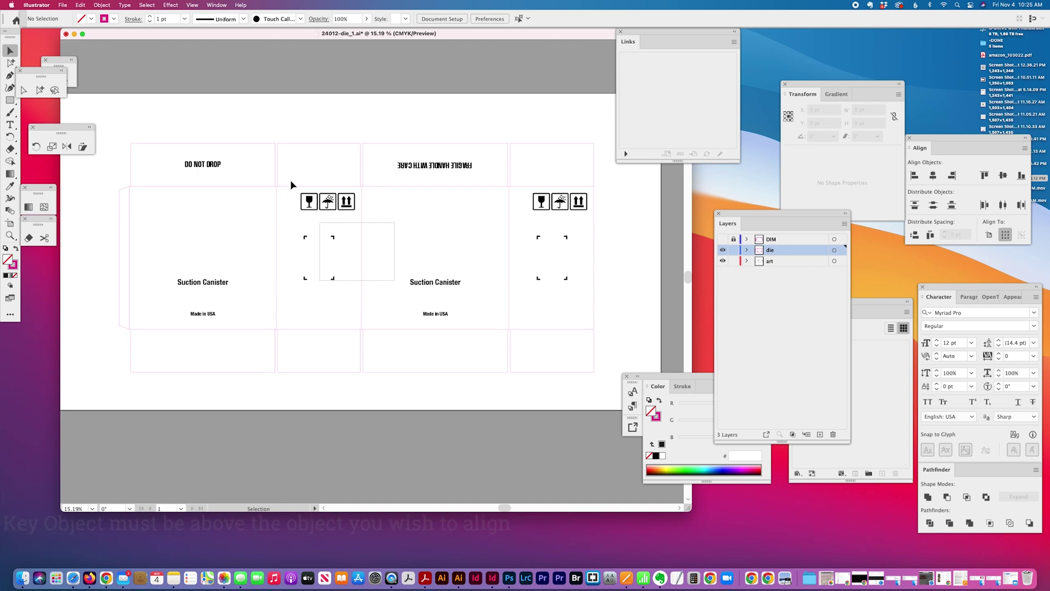
- Horizontally center the second panel's three handling icons on that panel's top die line as the key object, and clear the selection
{"action": "left_click_drag", "start_coordinate": [290, 181], "coordinate": [363, 214]}
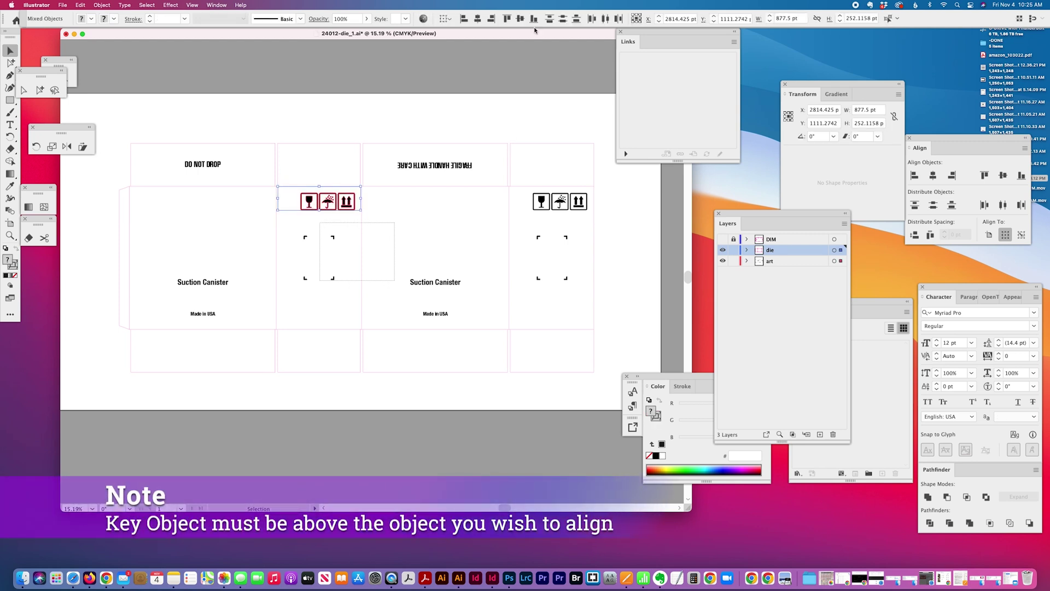
{"action": "left_click", "coordinate": [446, 18]}
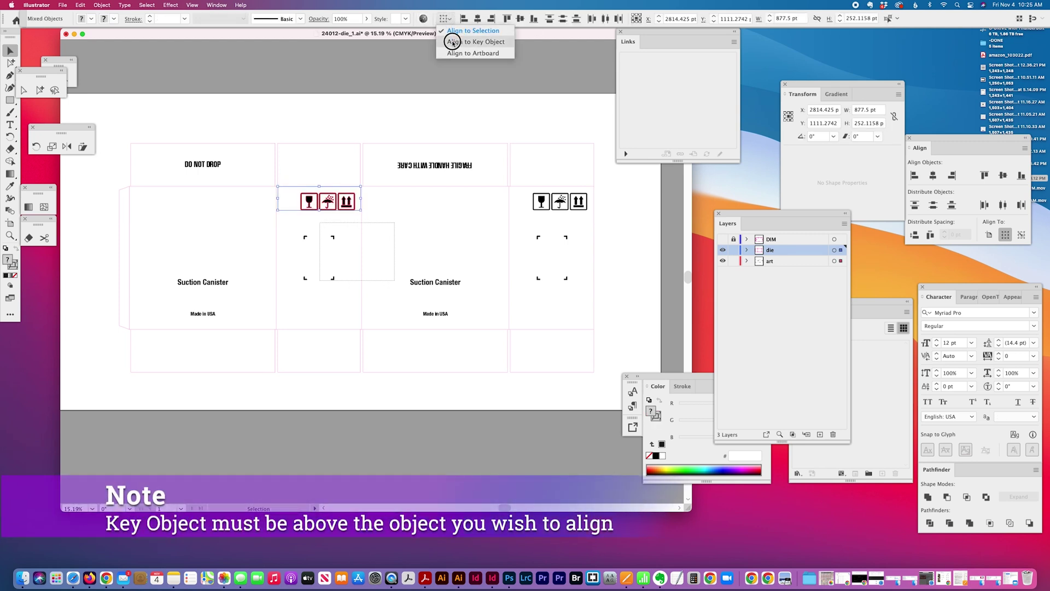
{"action": "left_click", "coordinate": [453, 42]}
{"action": "left_click", "coordinate": [477, 19]}
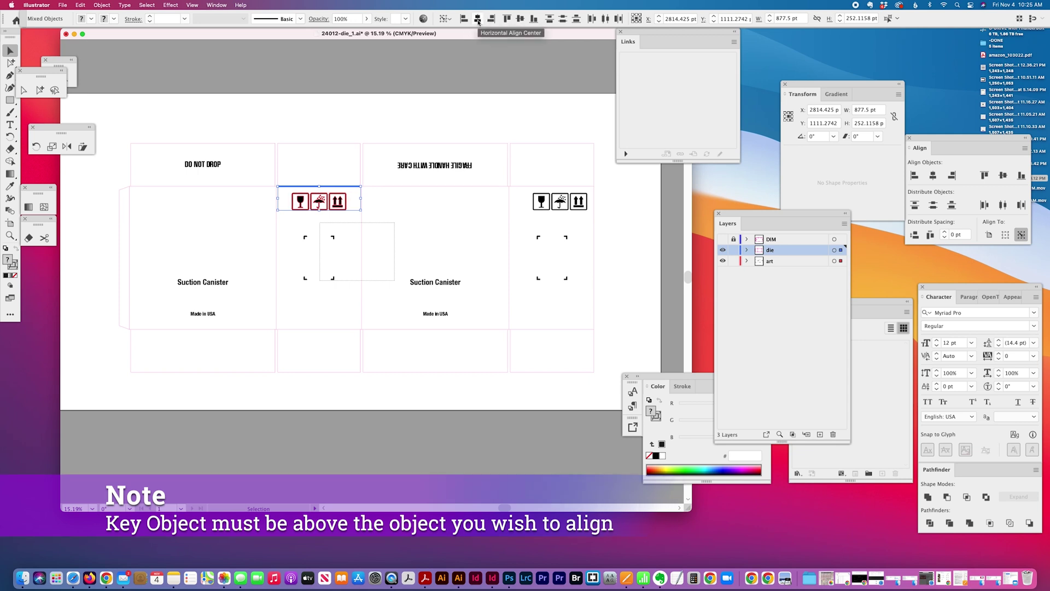
{"action": "left_click", "coordinate": [462, 228]}
- Convert the third panel's "Suction Canister" text to outlines
{"action": "left_click", "coordinate": [434, 281]}
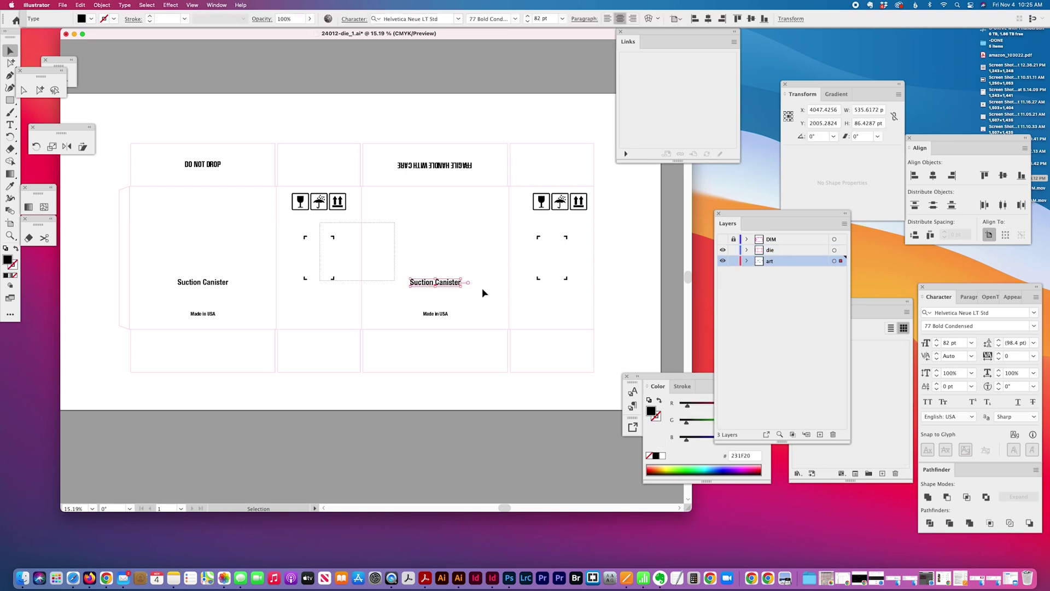
{"action": "left_click", "coordinate": [126, 5]}
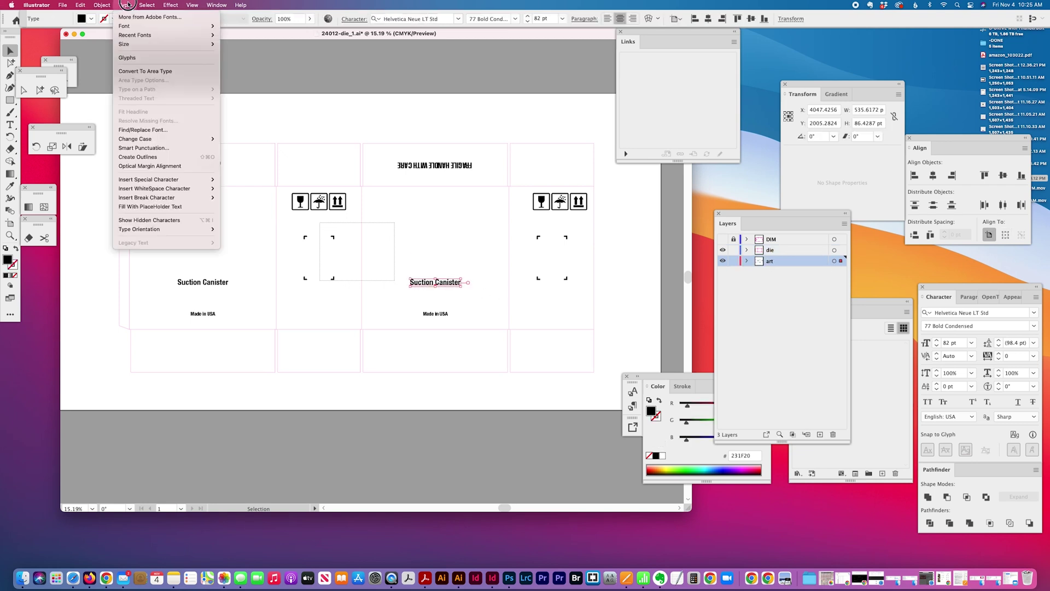
{"action": "left_click", "coordinate": [139, 157]}
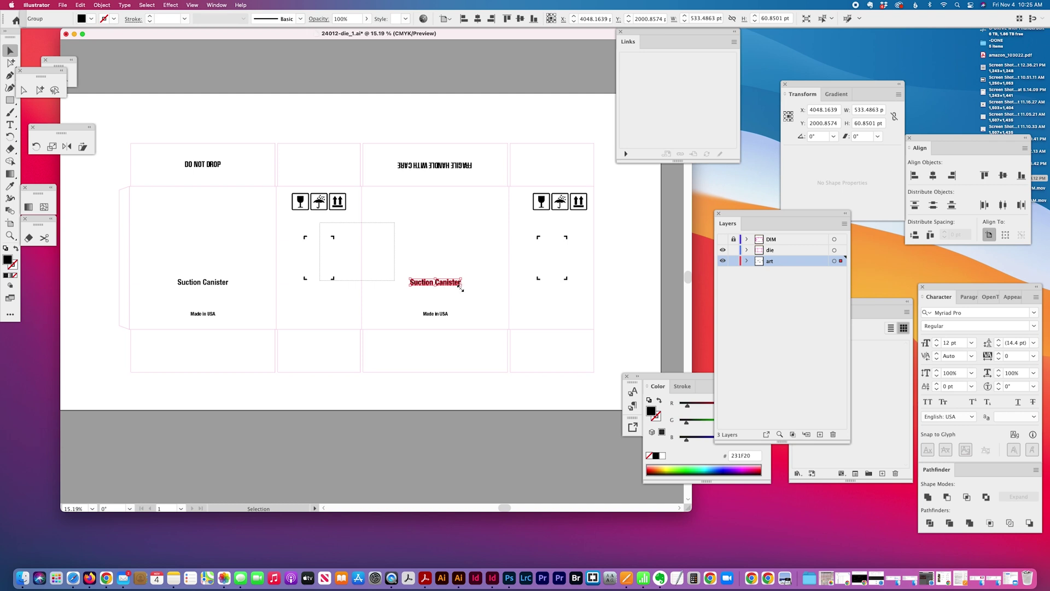
- Vertically center the outlined "Suction Canister" text on the vertical die line between the third and fourth panels, using that line as key object
{"action": "left_click", "coordinate": [509, 258], "text": "shift"}
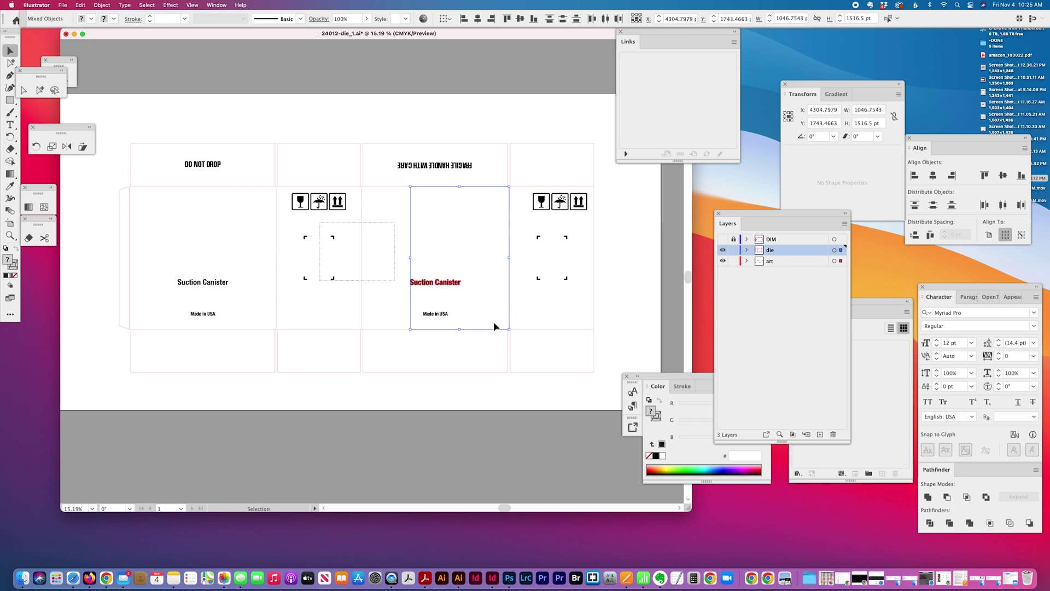
{"action": "left_click", "coordinate": [446, 19]}
{"action": "left_click", "coordinate": [460, 44]}
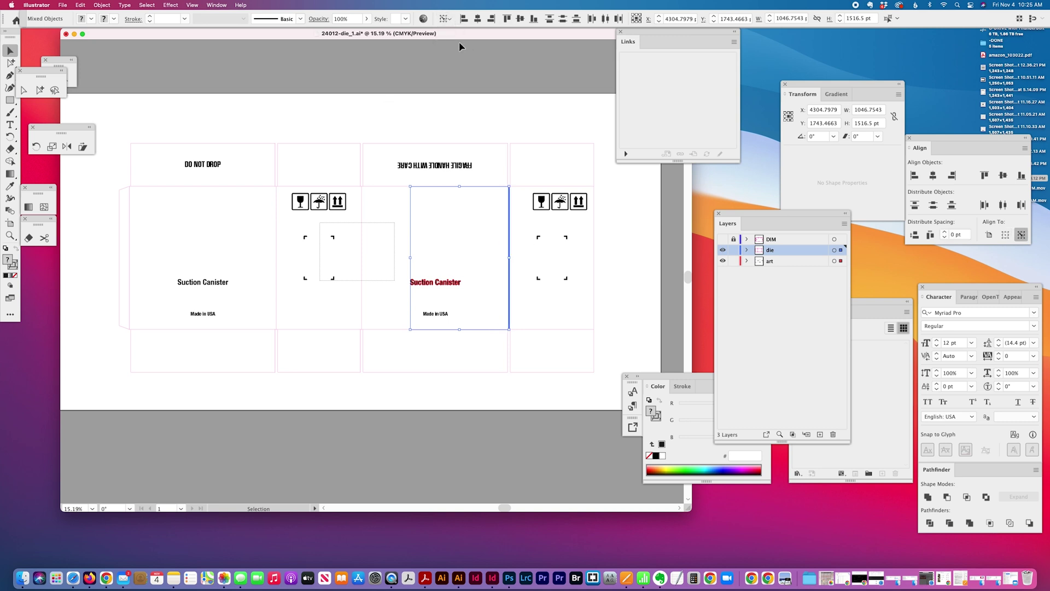
{"action": "left_click", "coordinate": [518, 18]}
{"action": "left_click", "coordinate": [438, 280]}
- Horizontally center the outlined "Suction Canister" text on the third panel's top die line as the key object, and clear the selection
{"action": "left_click", "coordinate": [473, 260]}
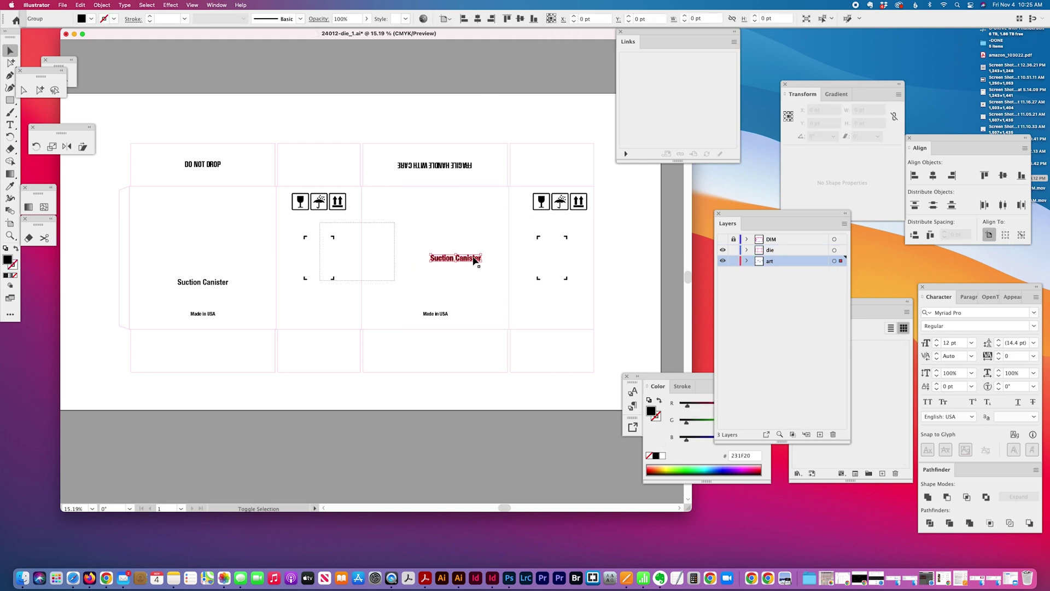
{"action": "left_click", "coordinate": [435, 275], "text": "shift"}
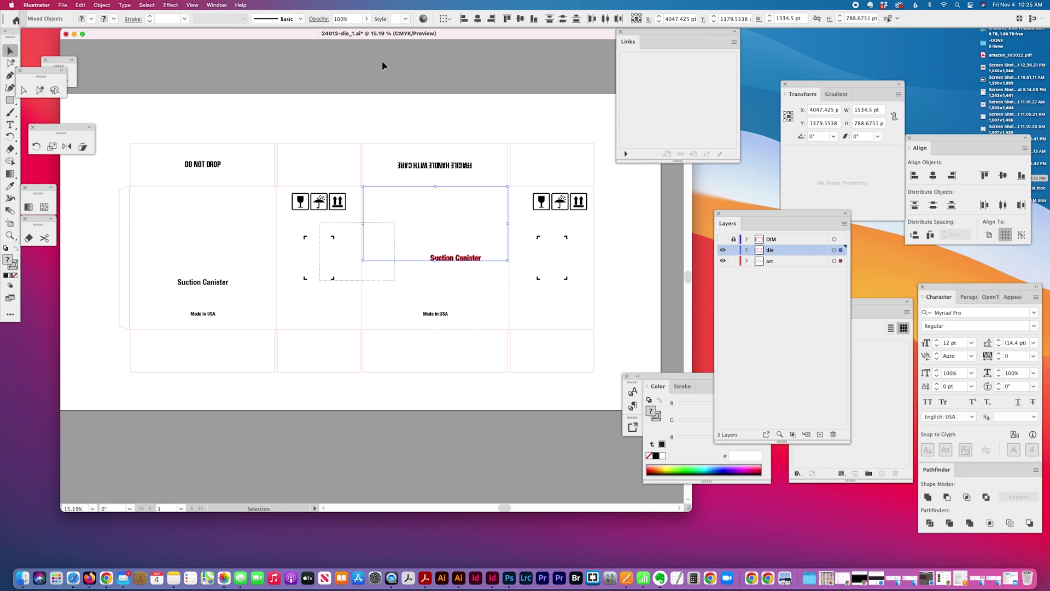
{"action": "left_click", "coordinate": [445, 18]}
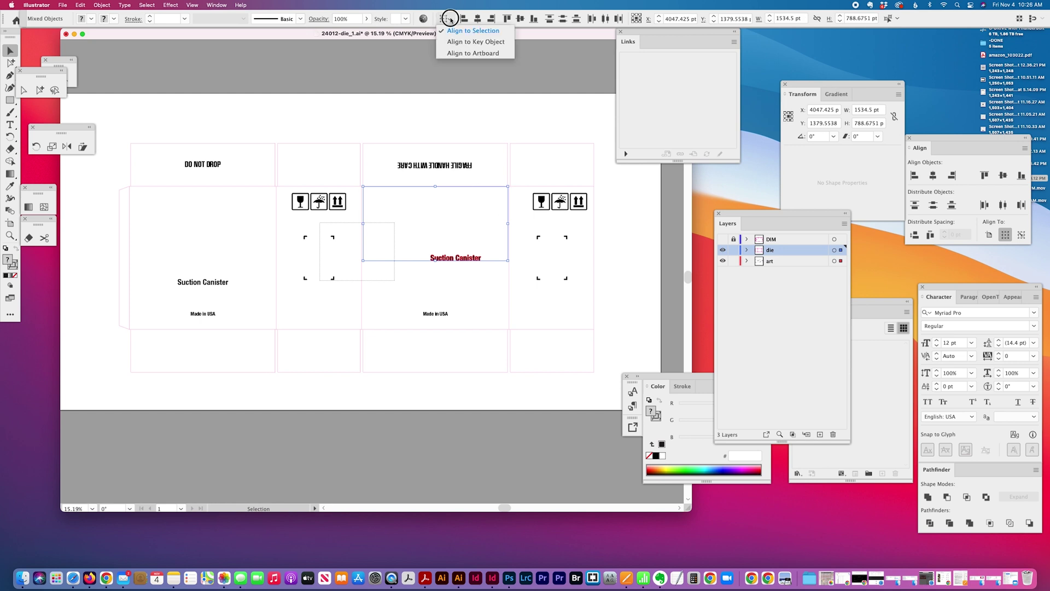
{"action": "left_click", "coordinate": [467, 44]}
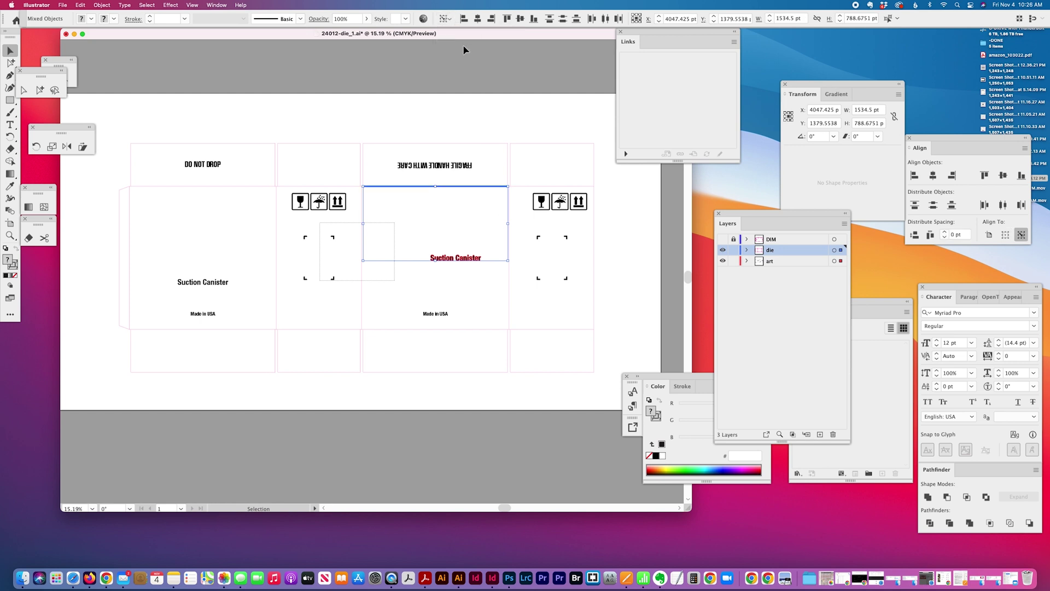
{"action": "left_click", "coordinate": [477, 20]}
{"action": "left_click", "coordinate": [491, 285]}
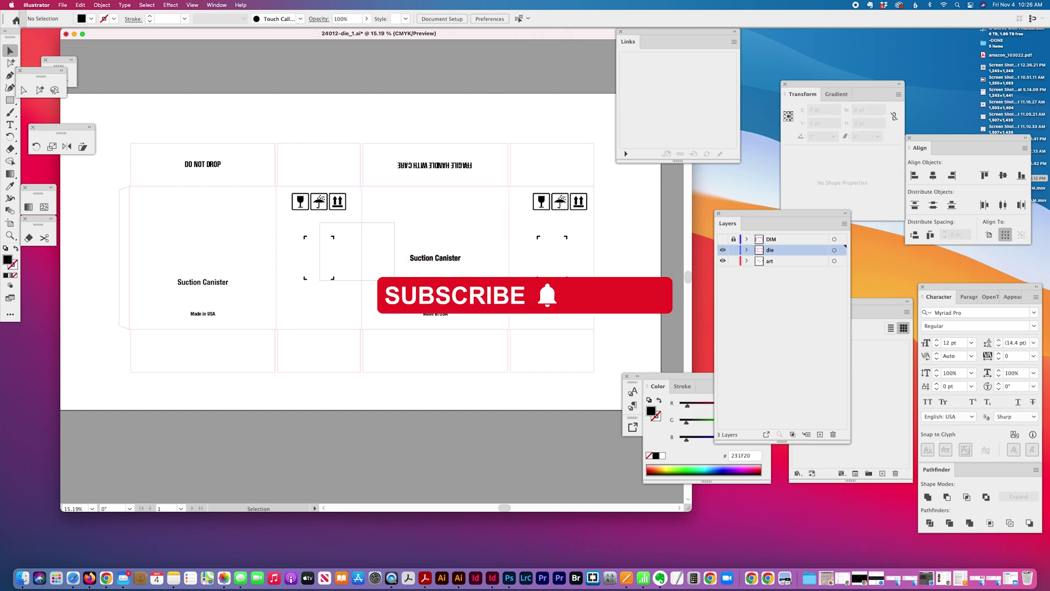
{"action": "left_click", "coordinate": [508, 254]}
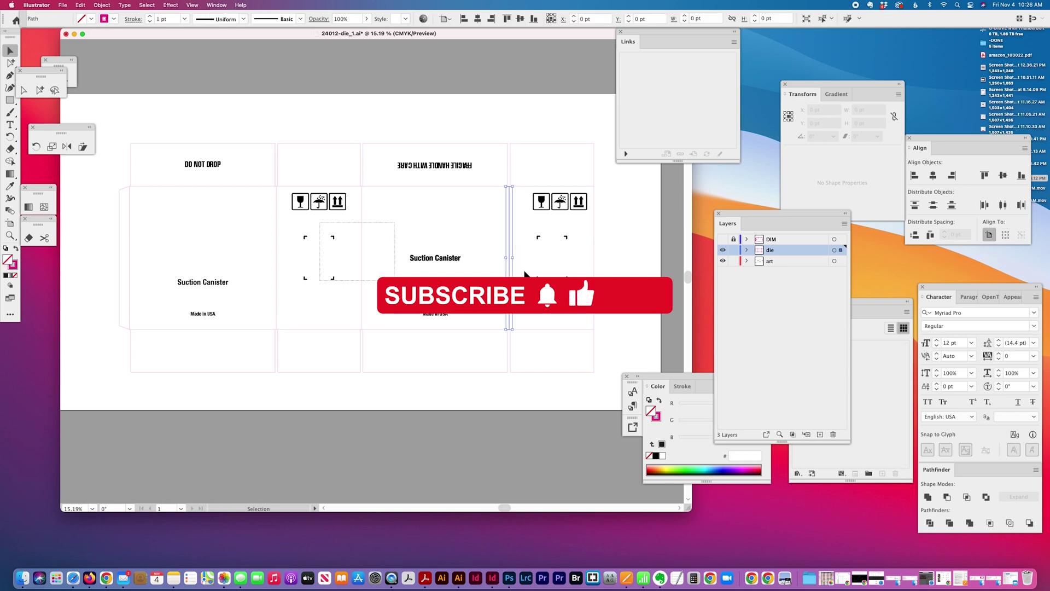
{"action": "left_click", "coordinate": [285, 226]}
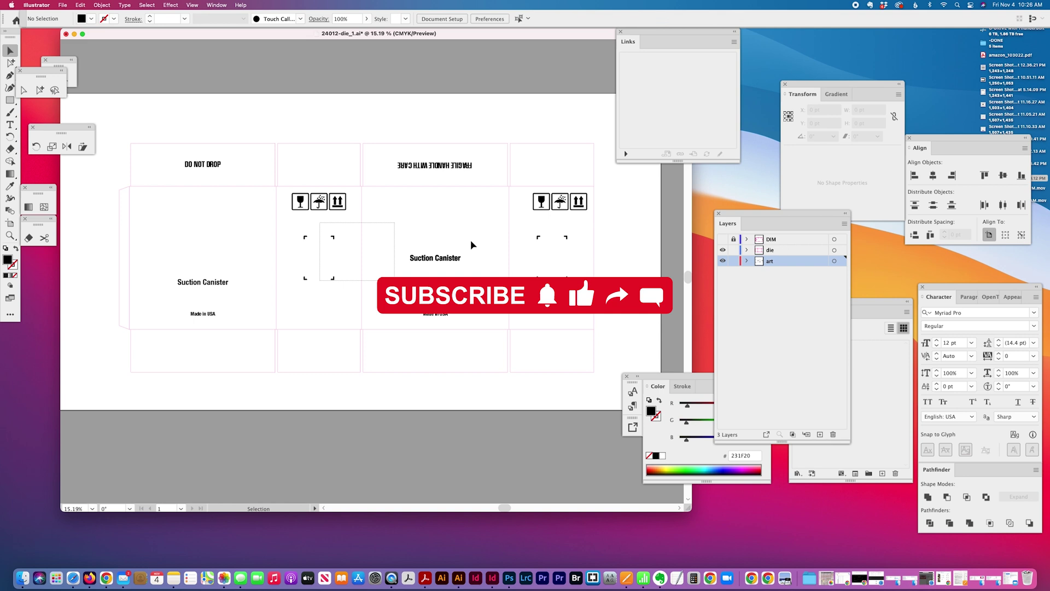